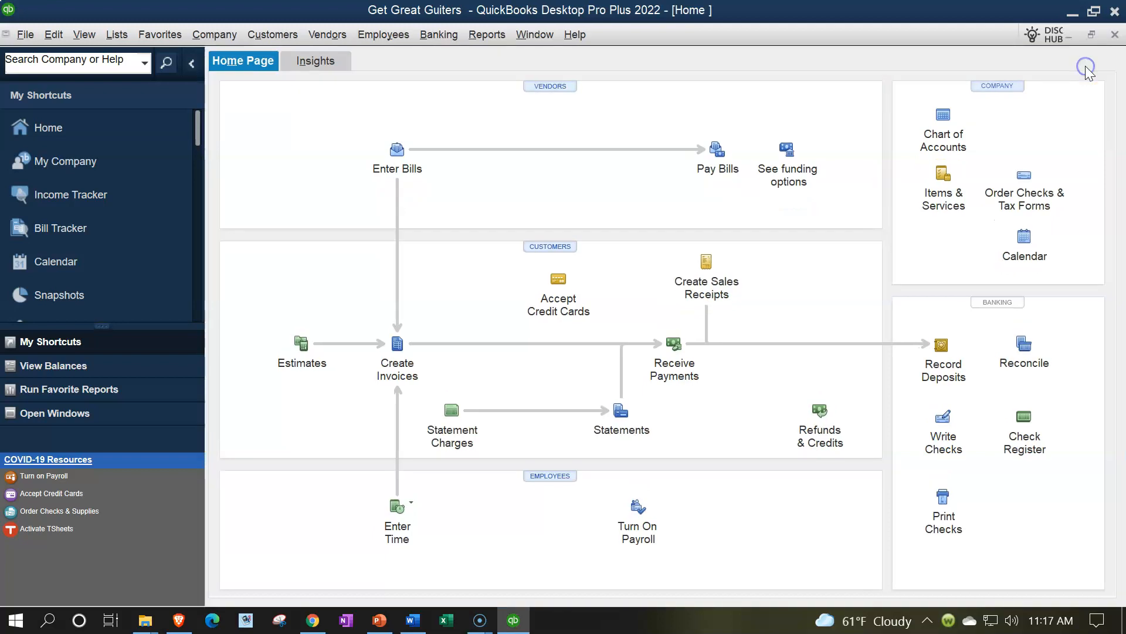
- Show the open windows list in the side icon bar and collapse the shortcut links section beneath it to enlarge the list
left_click(85, 34)
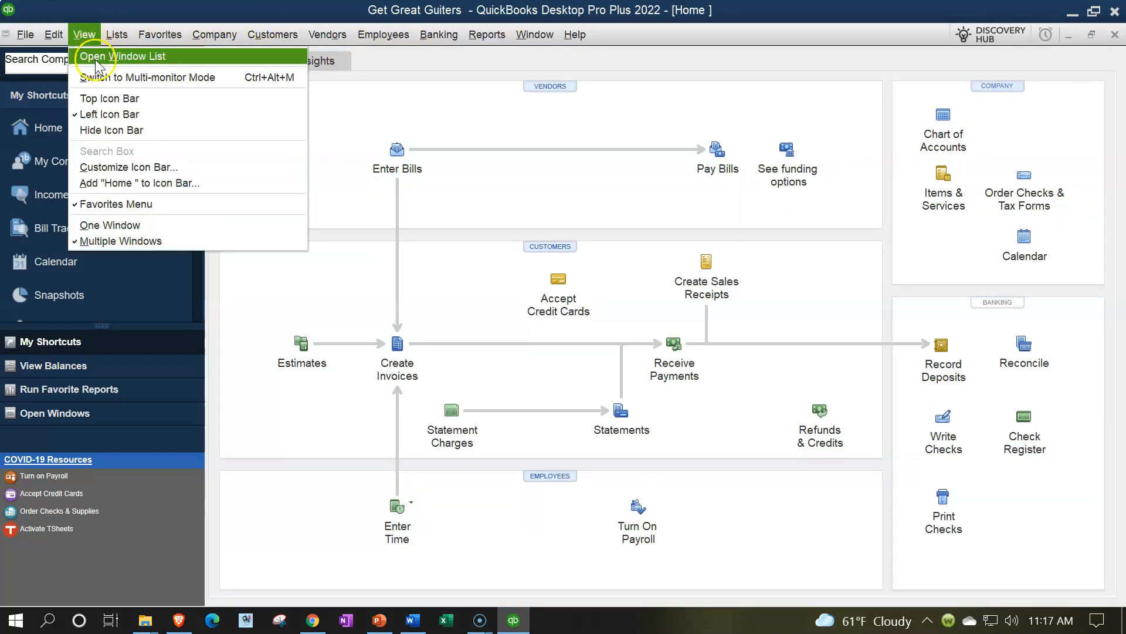
left_click(95, 56)
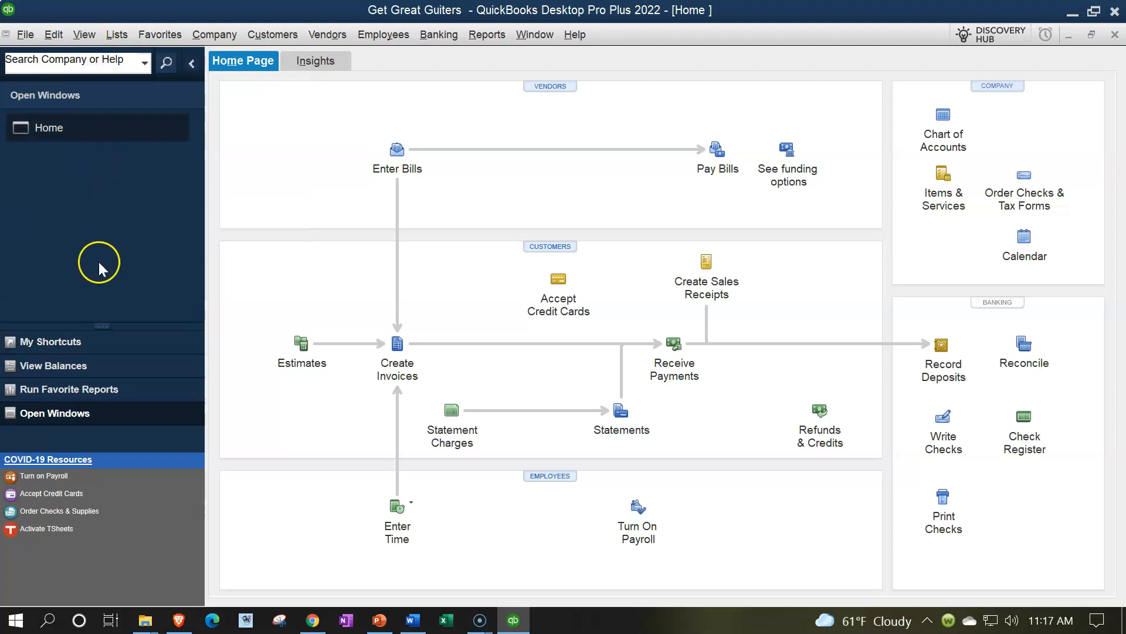
left_click_drag(100, 327, 105, 420)
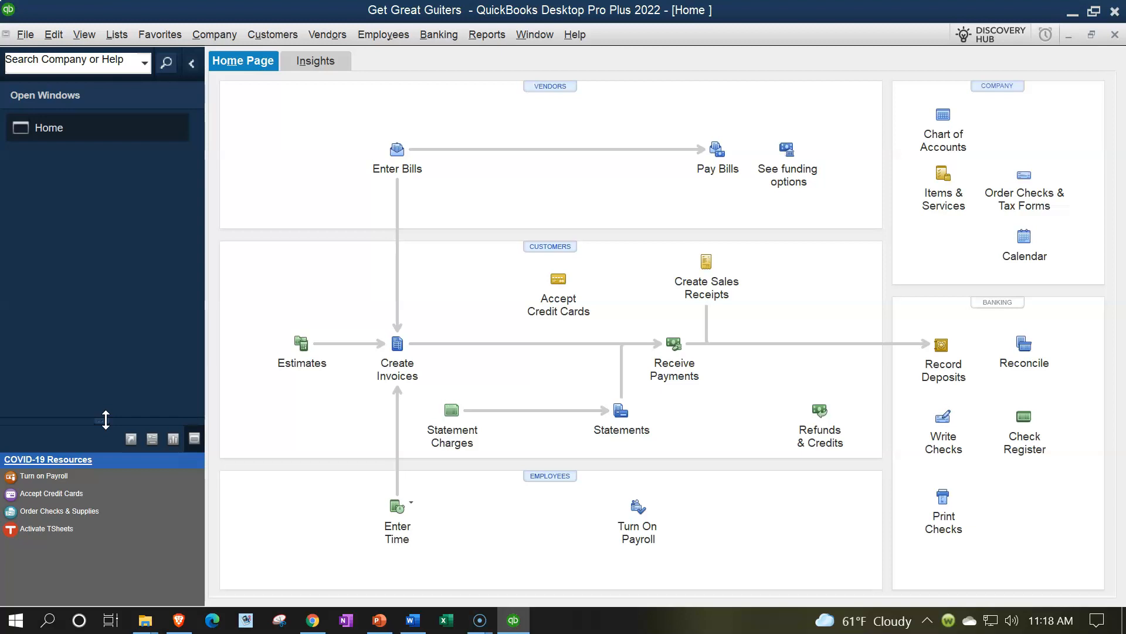
- Review the Accounting company preferences, including the option to use account numbers, and close them without changes
left_click(54, 34)
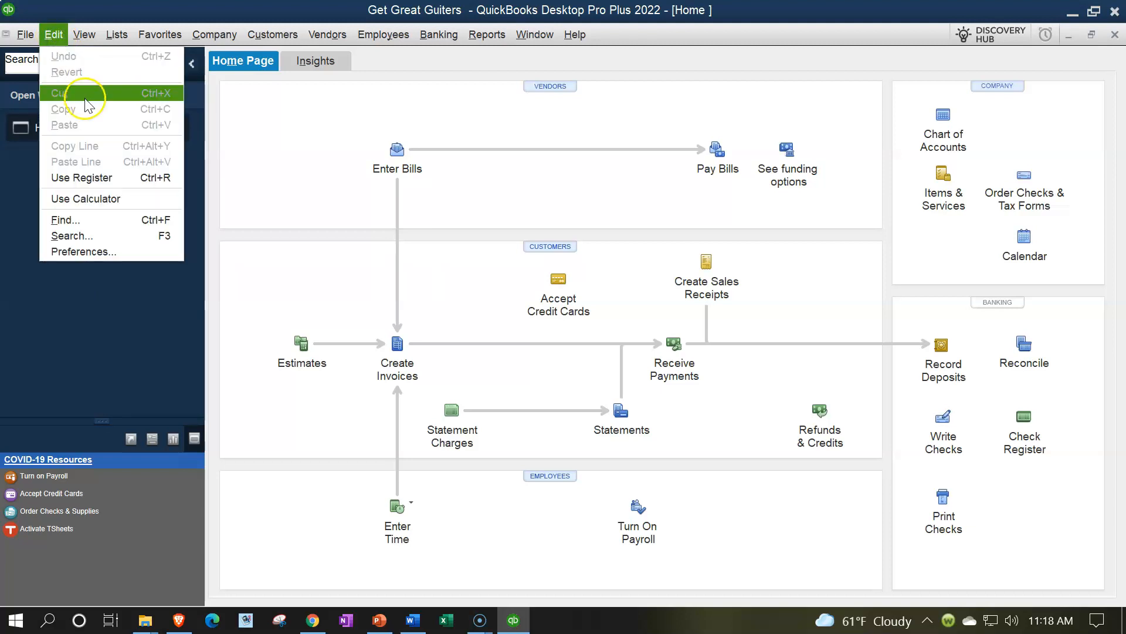
left_click(120, 248)
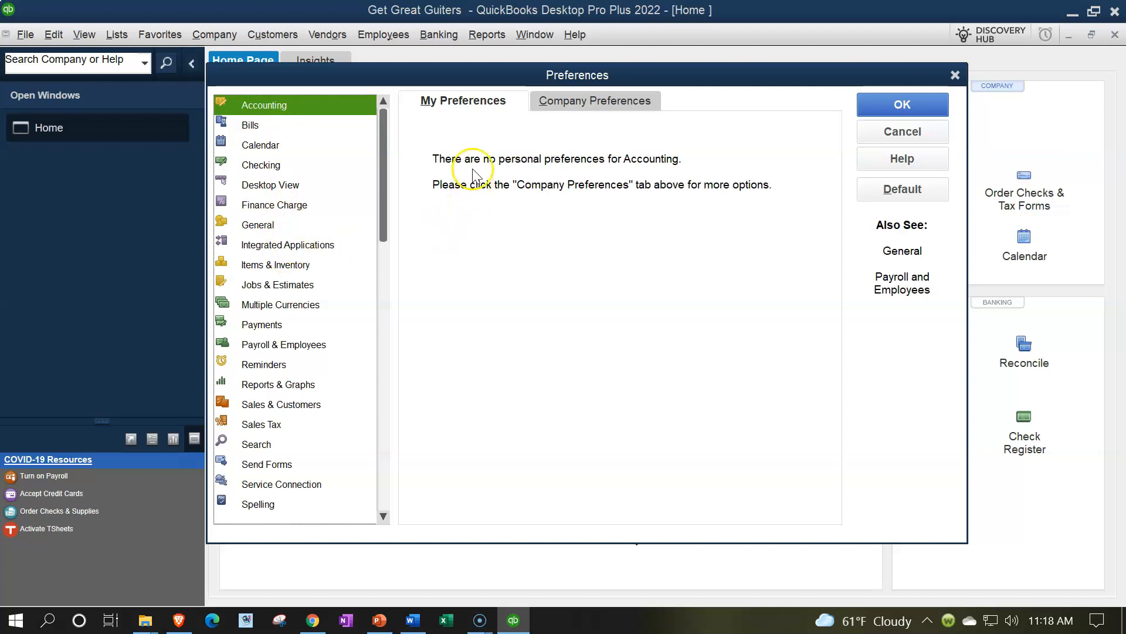
left_click(271, 106)
left_click(556, 103)
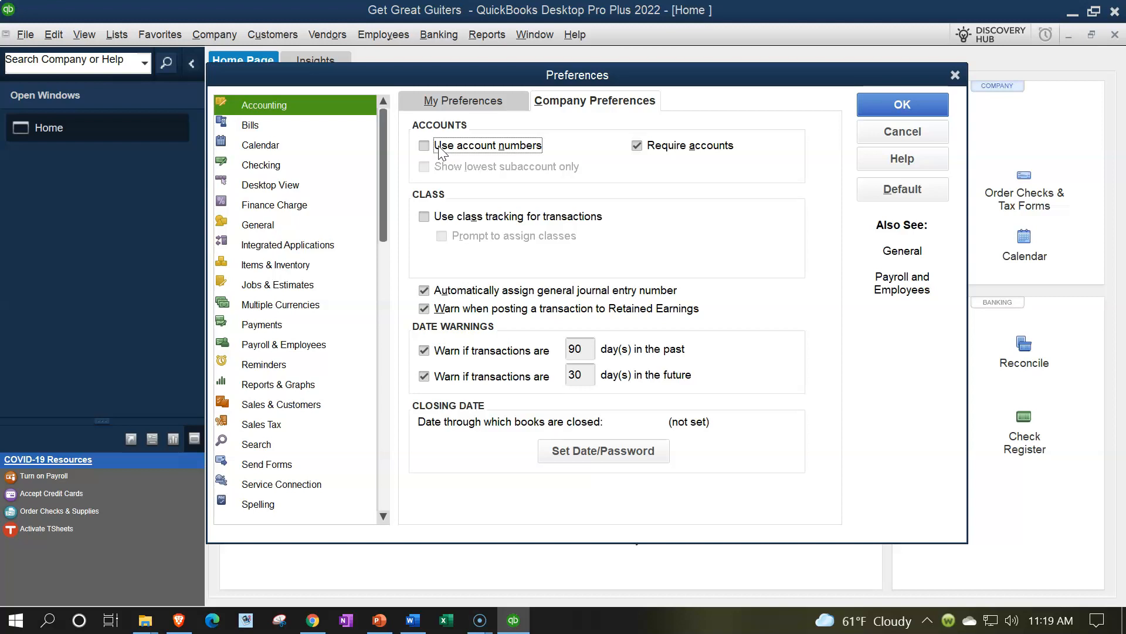
left_click(955, 75)
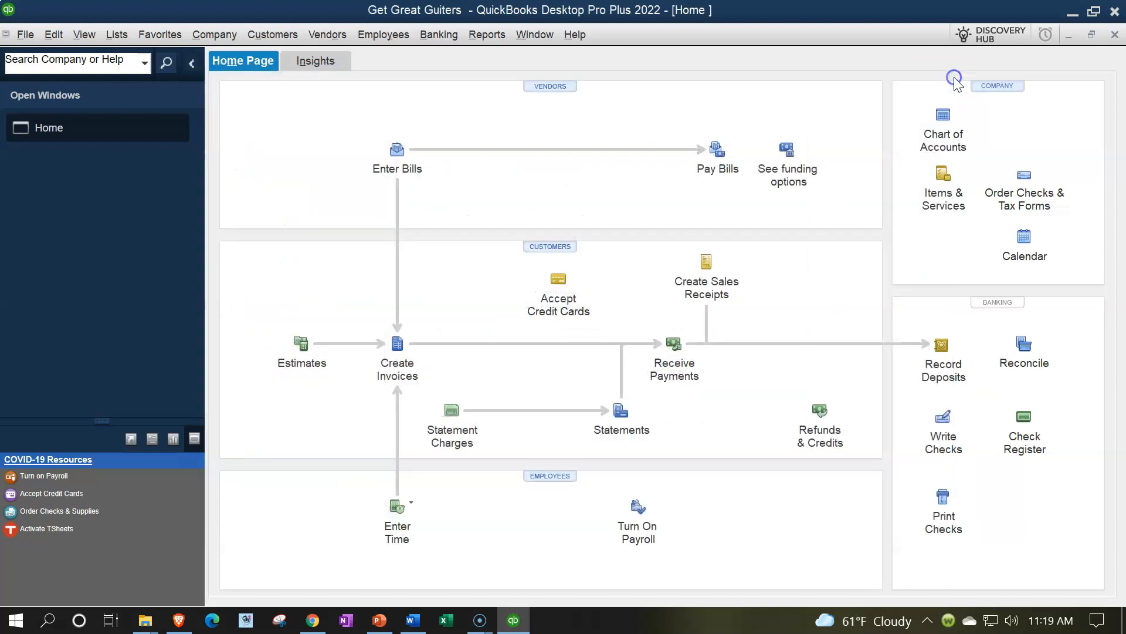
- Open the Chart of Accounts and examine the account types and the expense accounts such as Automobile Expense and Bank Service Charges
left_click(114, 33)
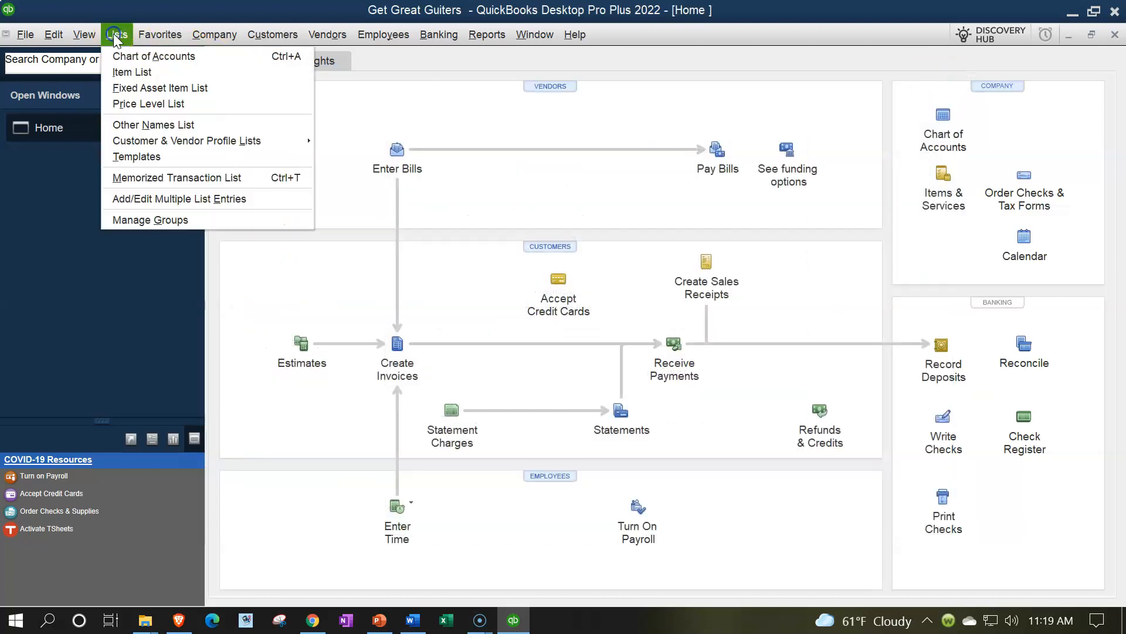
left_click(129, 59)
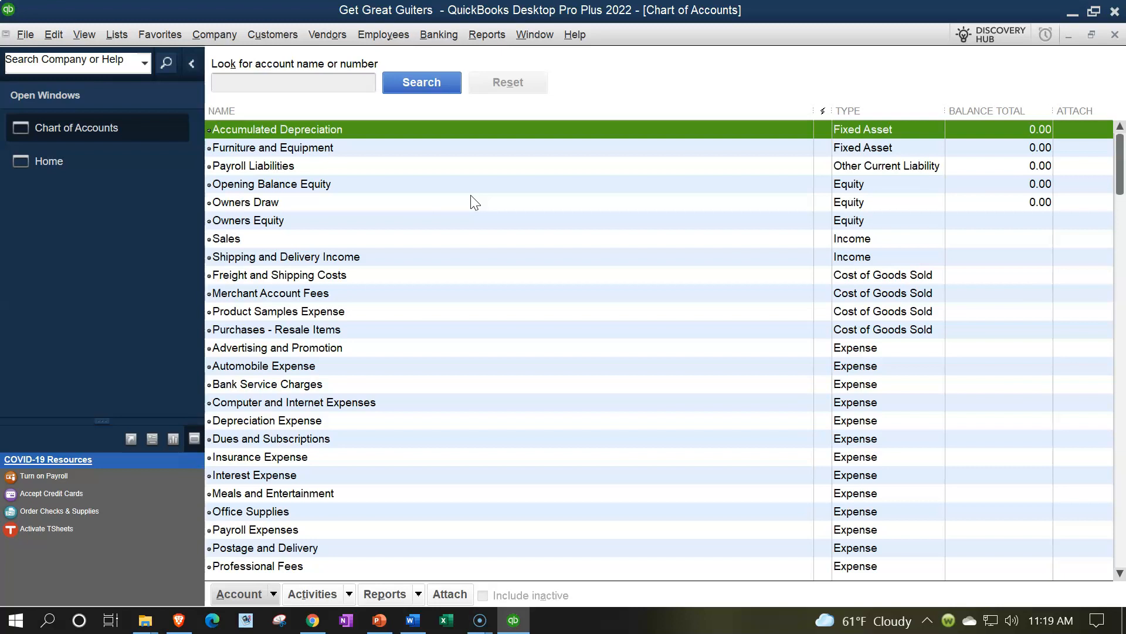
left_click(875, 116)
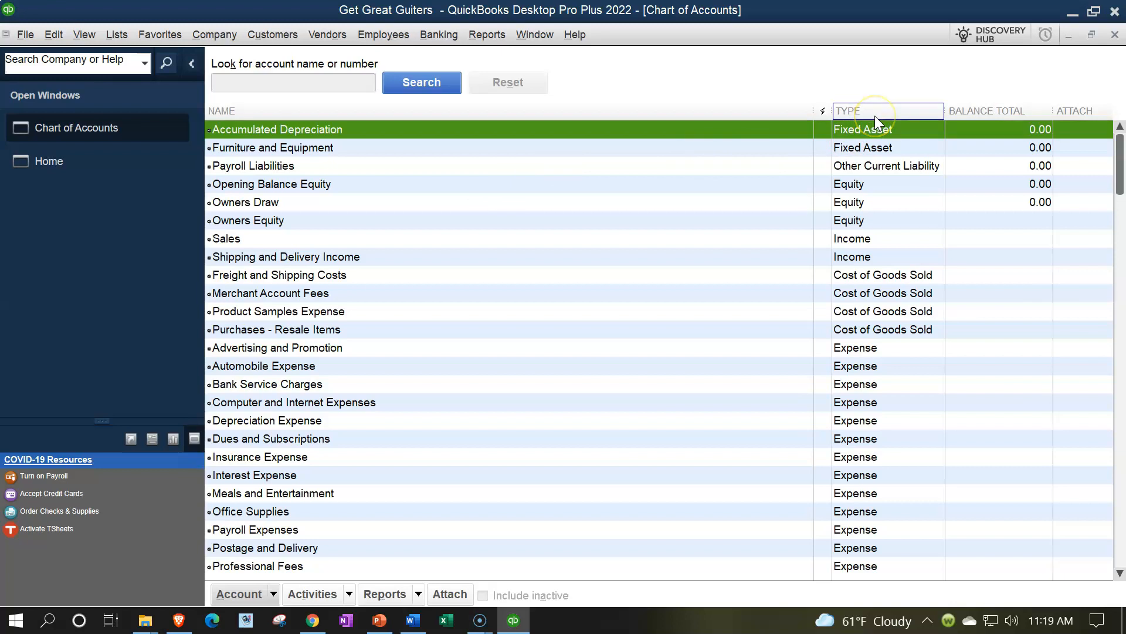
left_click(875, 166)
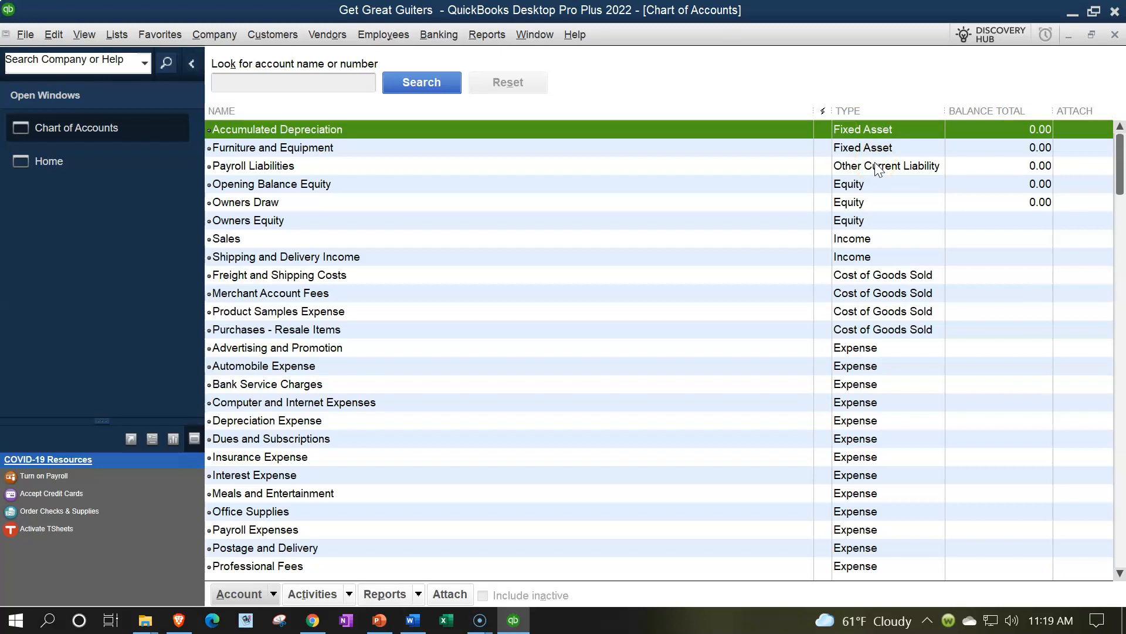
scroll(876, 168, "down", 2)
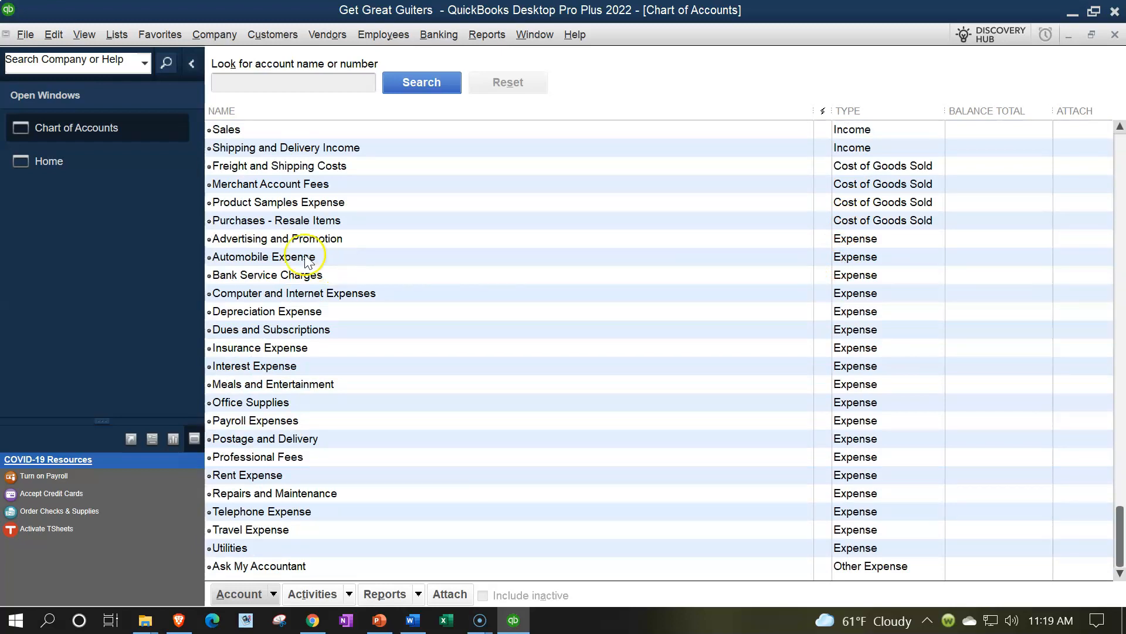
left_click(288, 242)
left_click(287, 257)
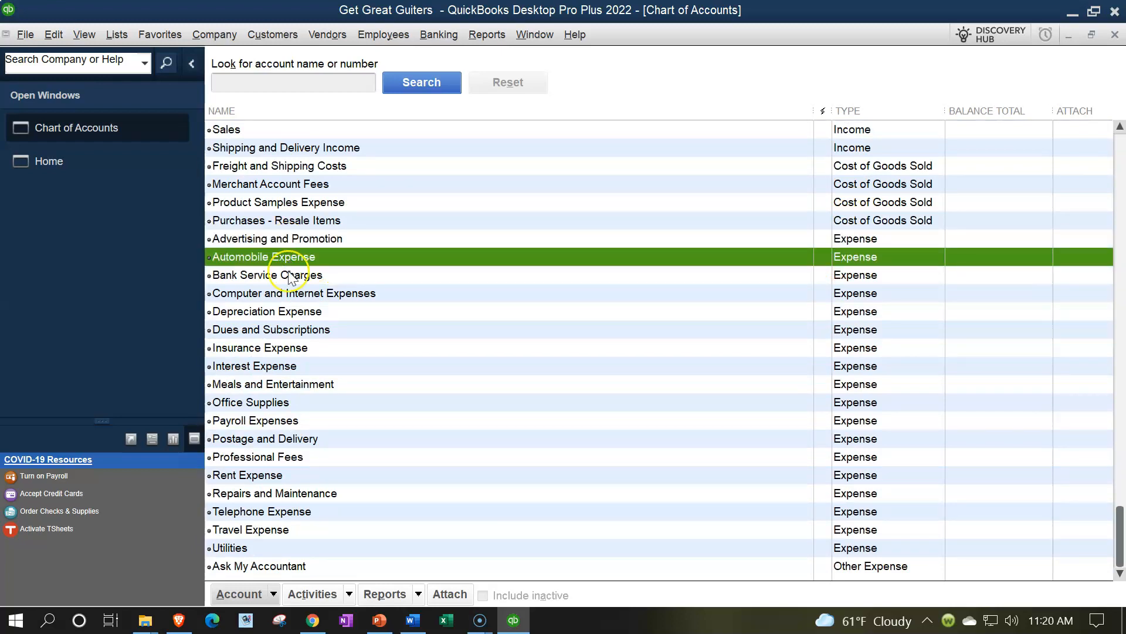
left_click(290, 276)
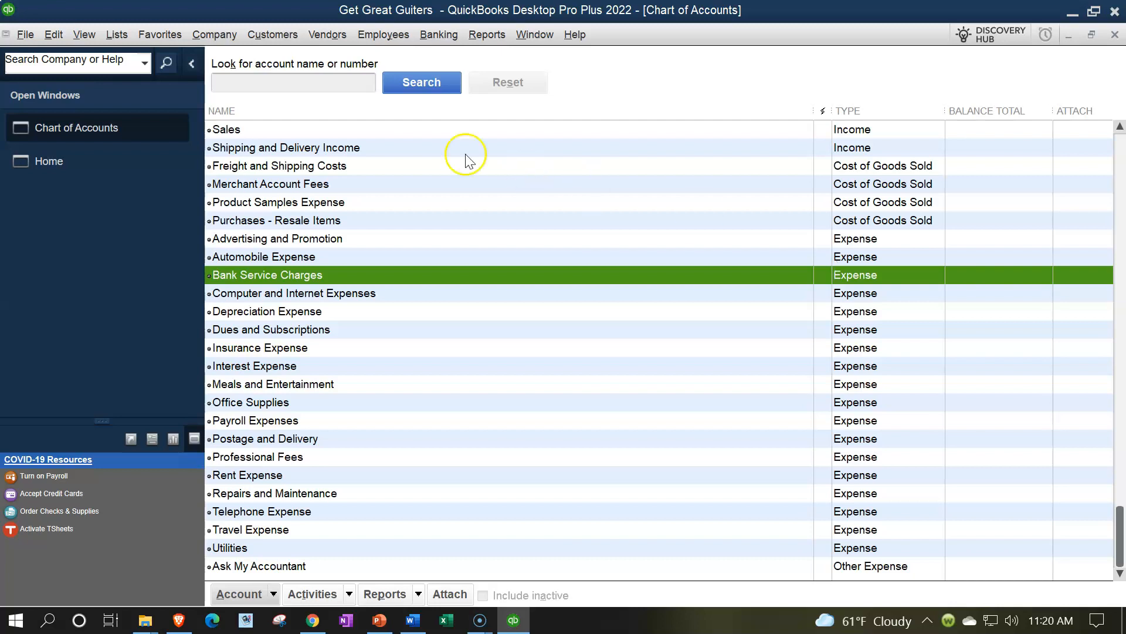
- Reopen the Accounting company preferences, examine the account and class tracking options, and close them without changes
left_click(52, 35)
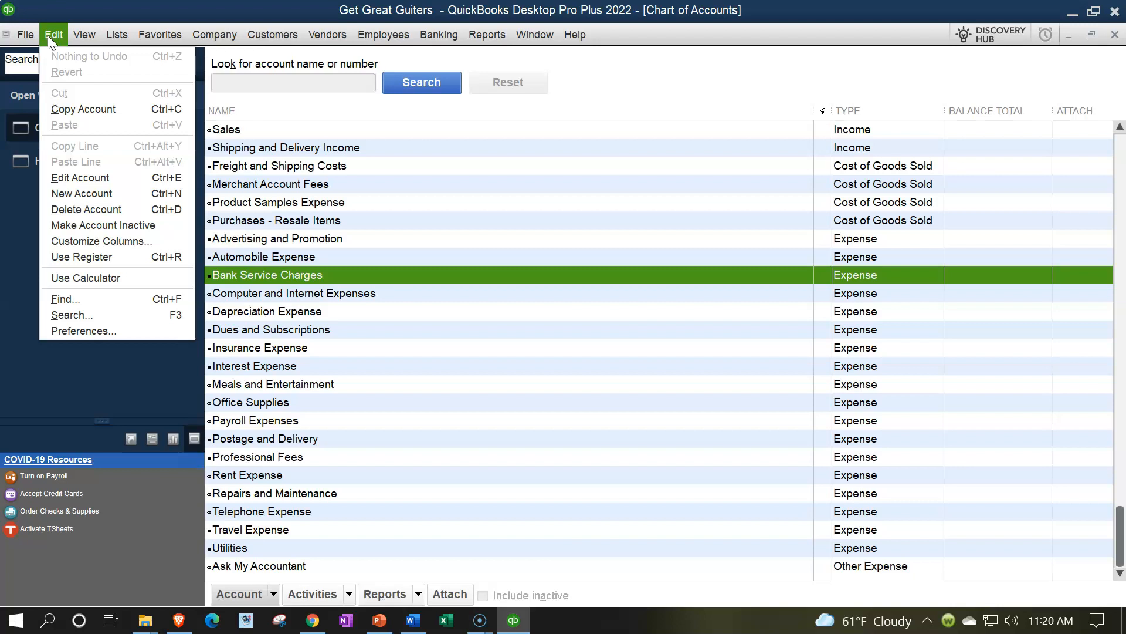
left_click(72, 331)
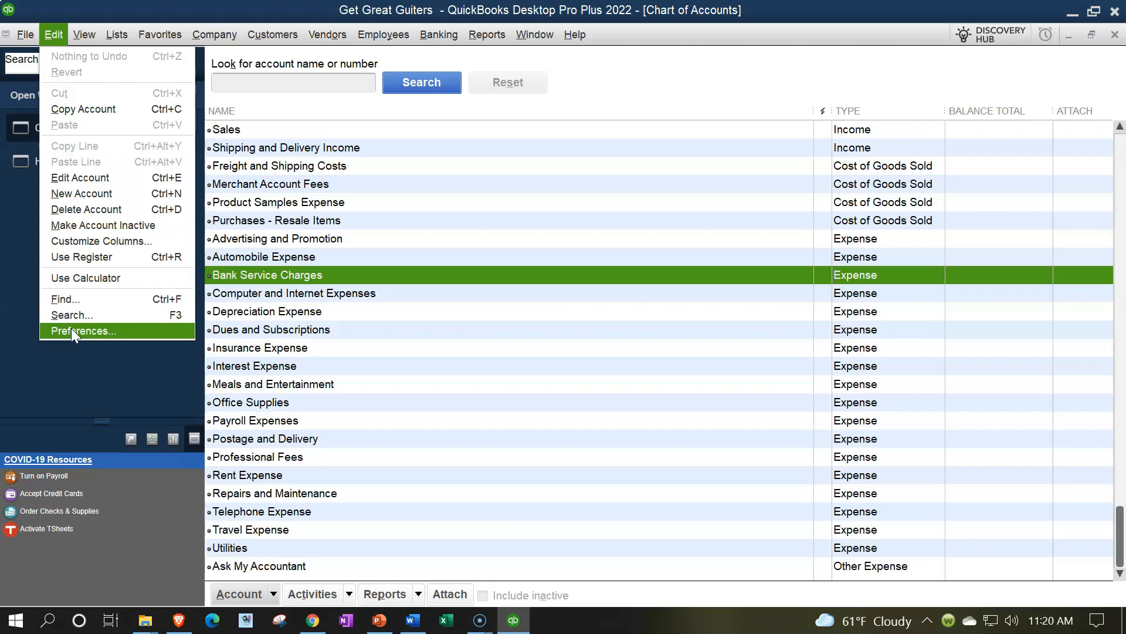
left_click(72, 331)
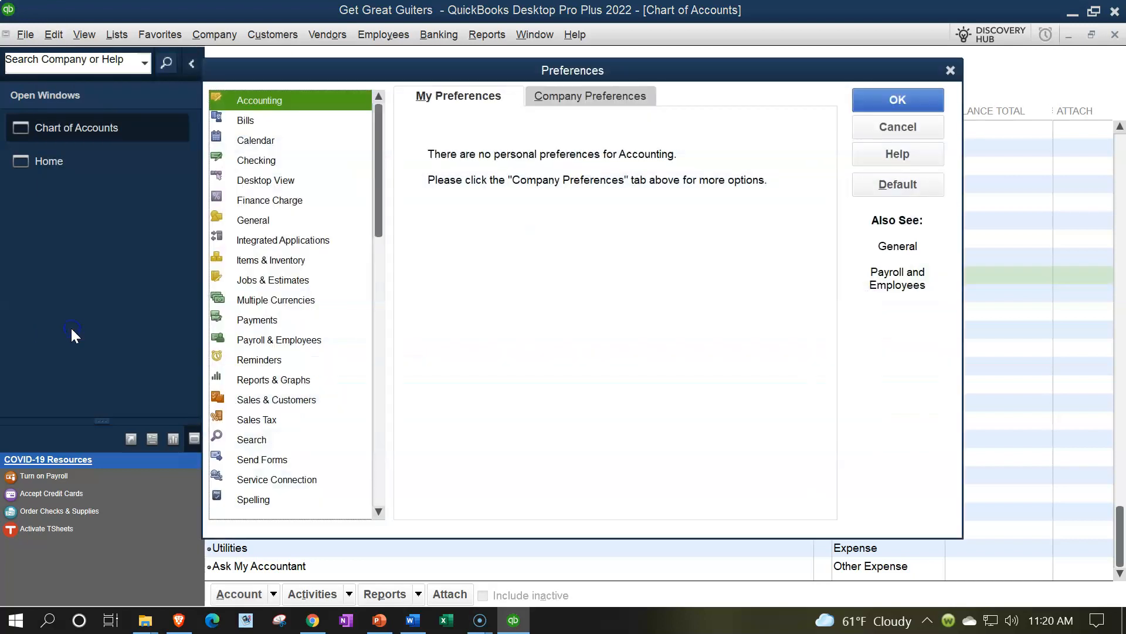
left_click(533, 95)
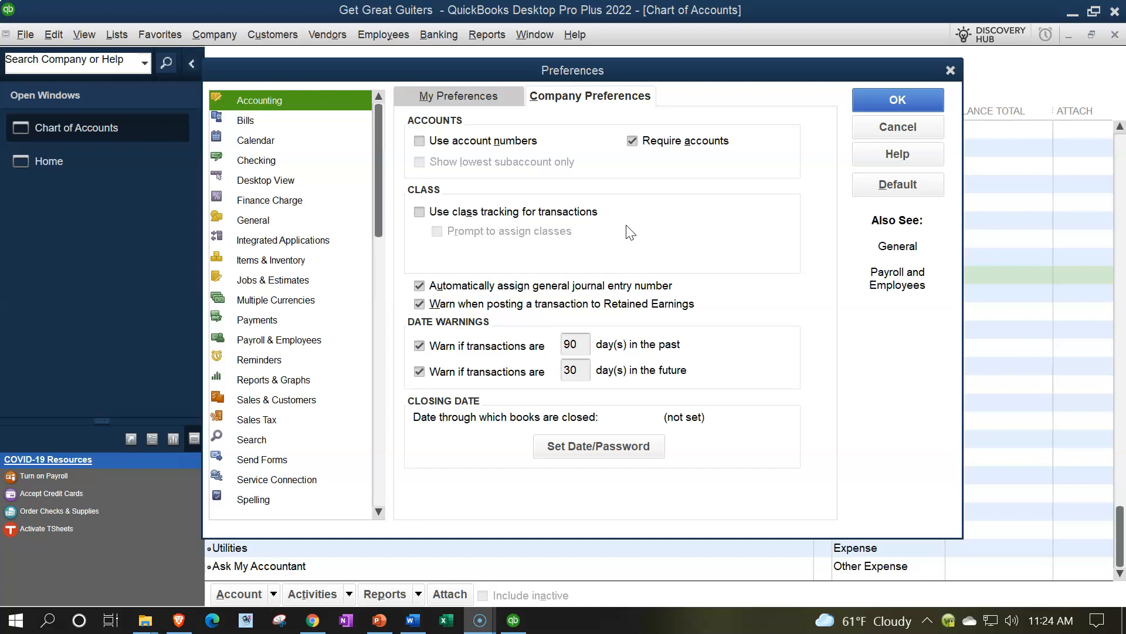
left_click(950, 71)
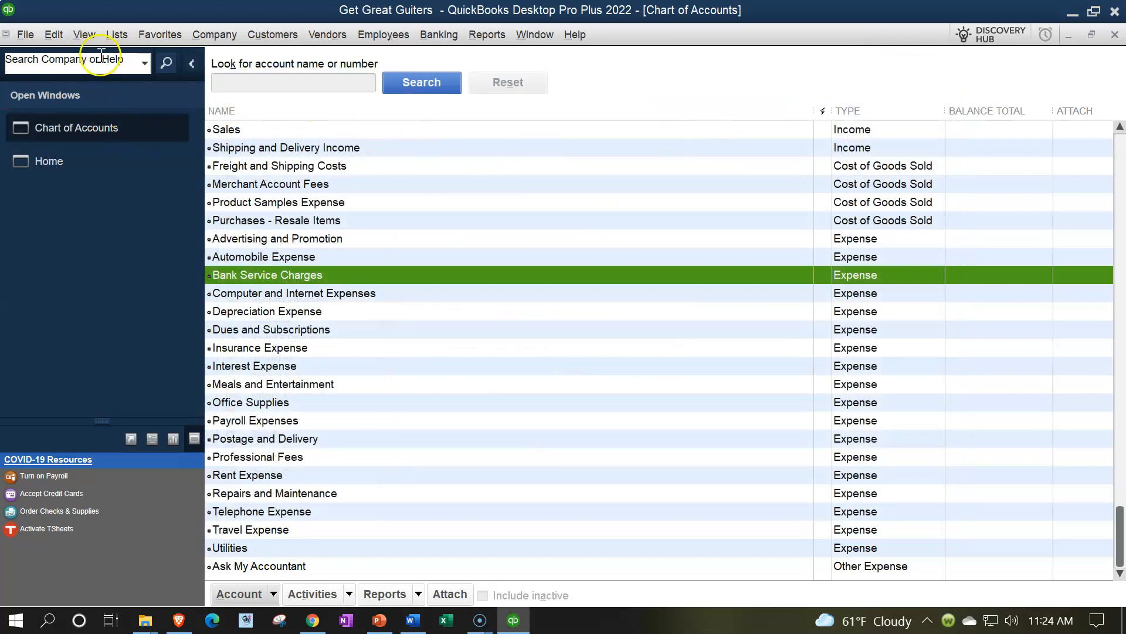
- Return to the home page, view the fields of a blank invoice form, and close the form
left_click(72, 157)
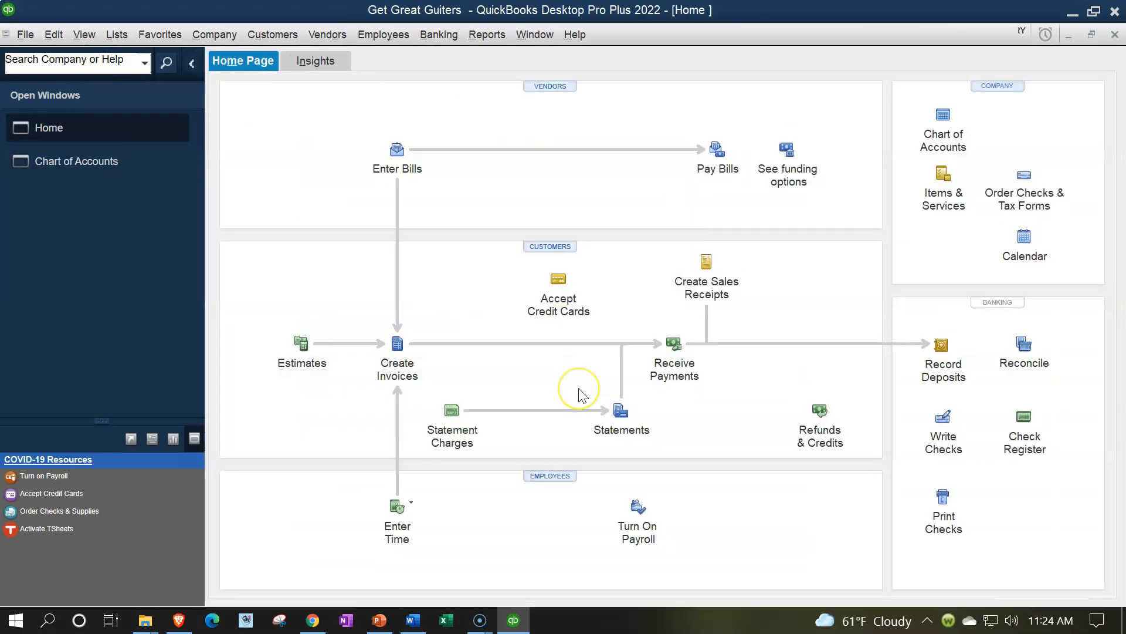
left_click(412, 362)
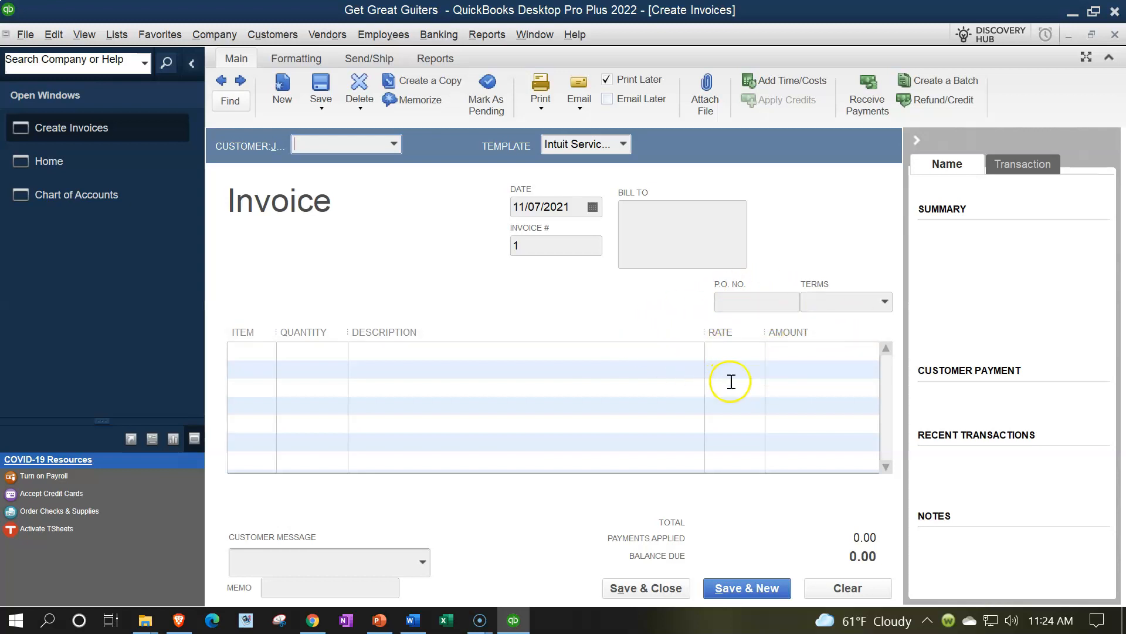
left_click(1115, 35)
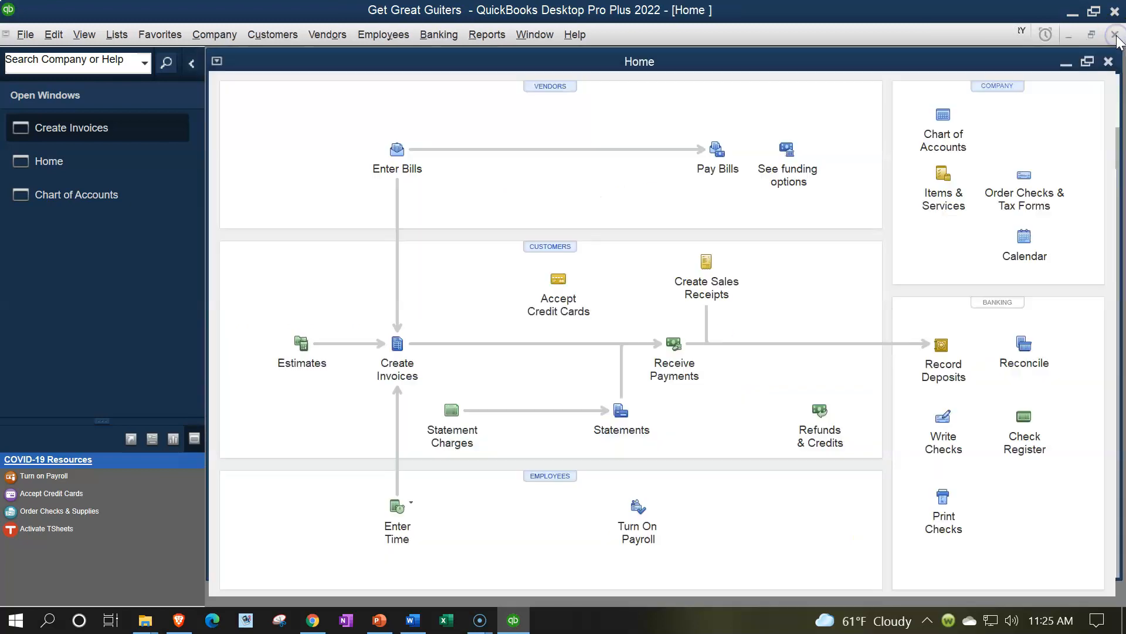
- Turn on class tracking for transactions in the Accounting company preferences and save the change
left_click(54, 34)
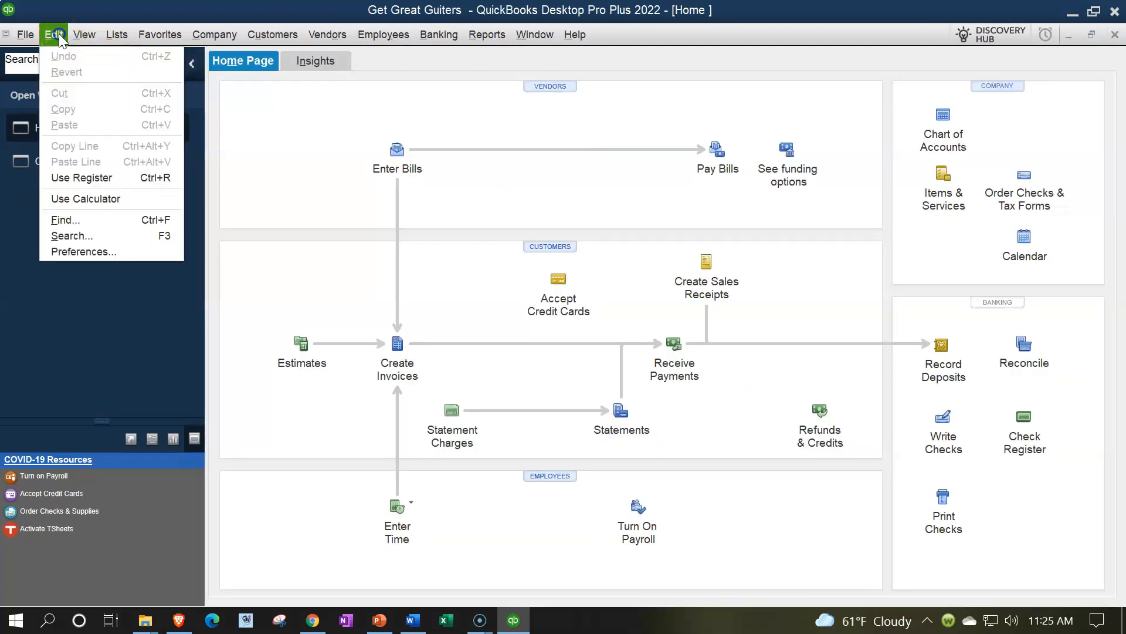
left_click(76, 251)
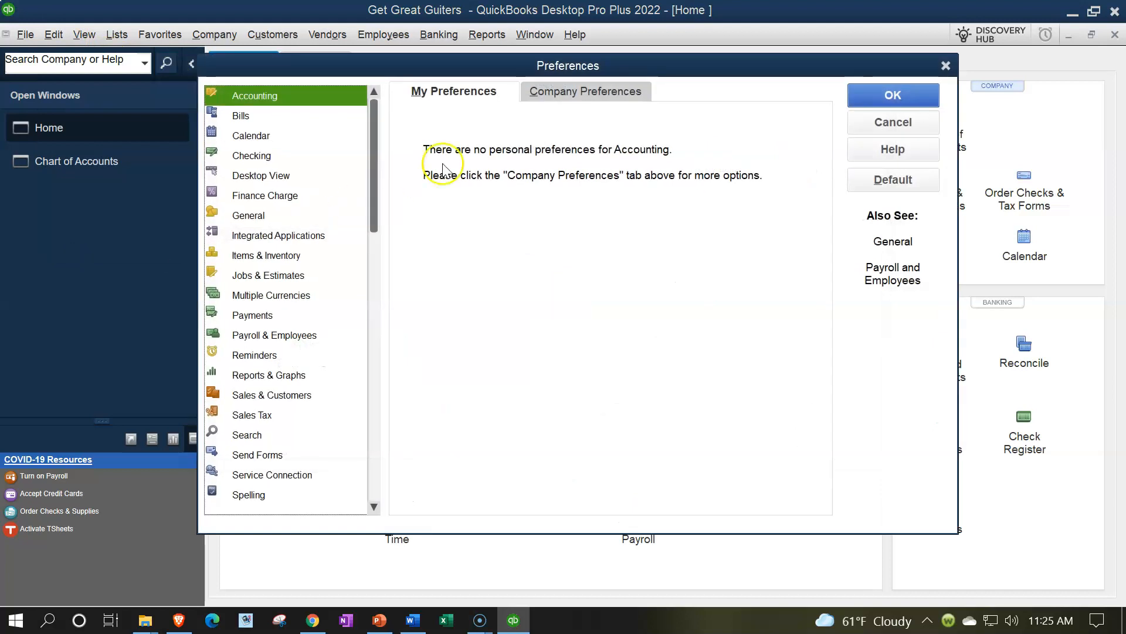
left_click(551, 93)
left_click(415, 207)
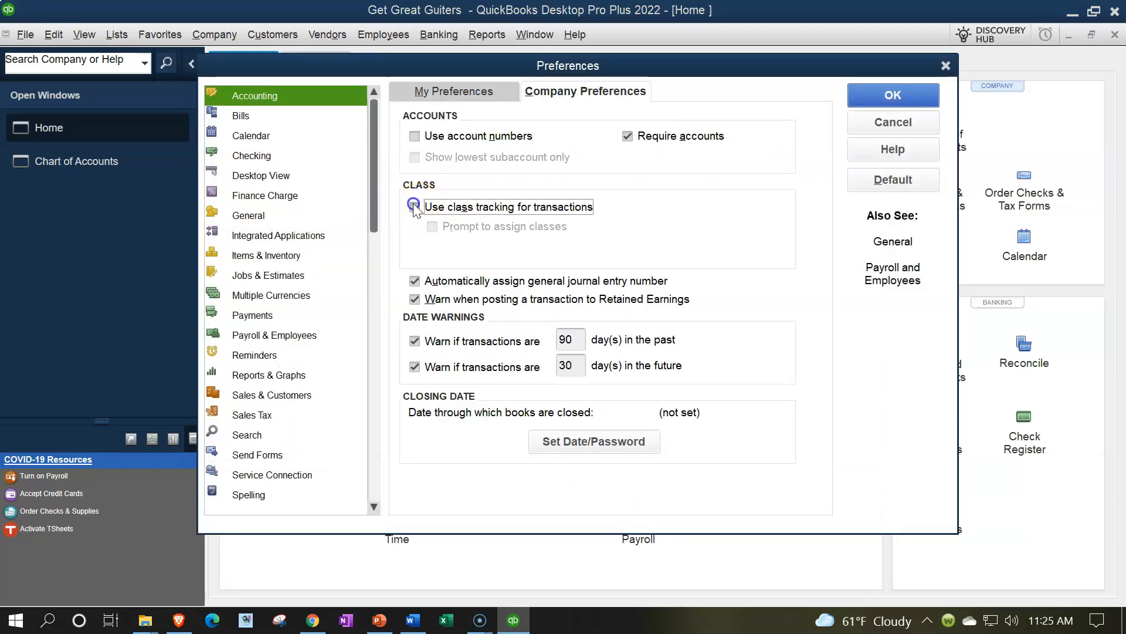
left_click(929, 101)
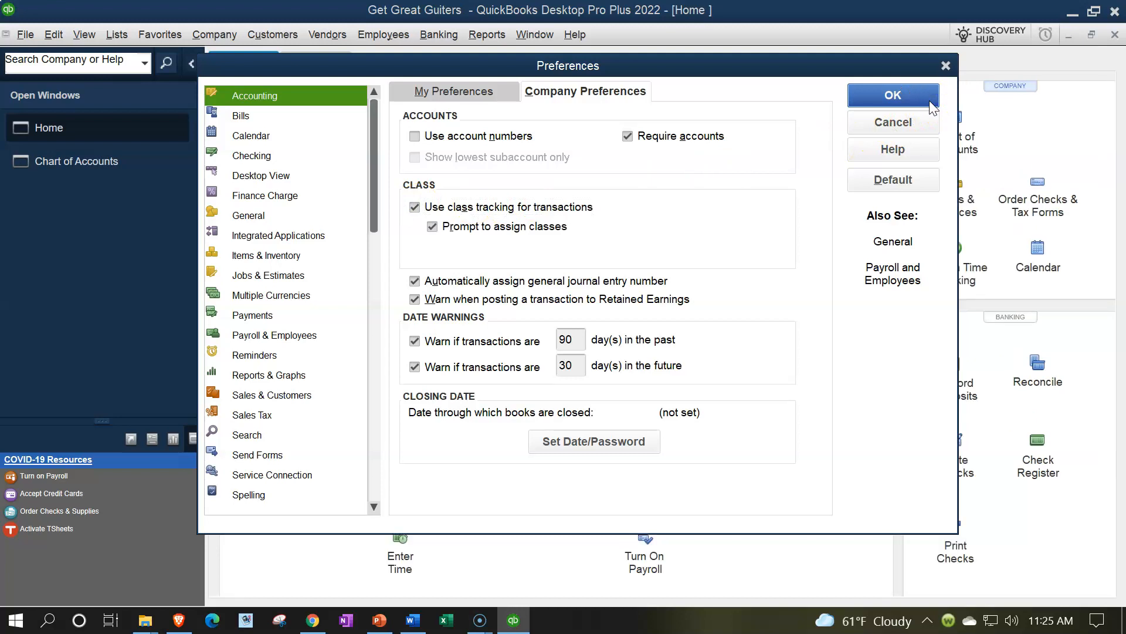
- Open a new invoice to inspect the class fields in its header and line items, and close it
left_click(397, 360)
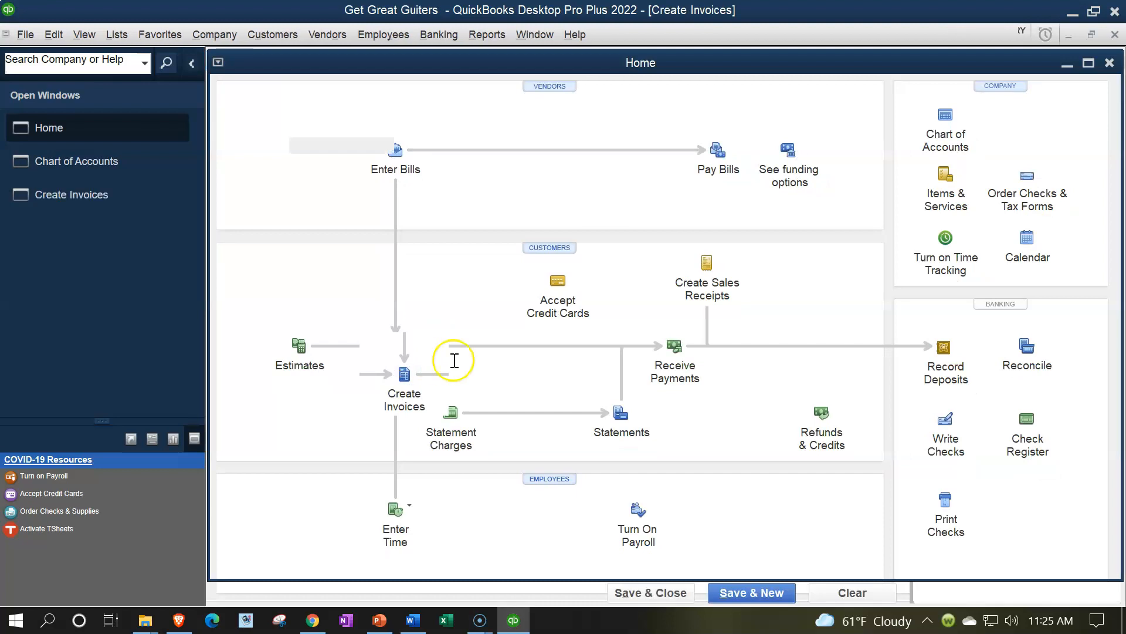
left_click(755, 347)
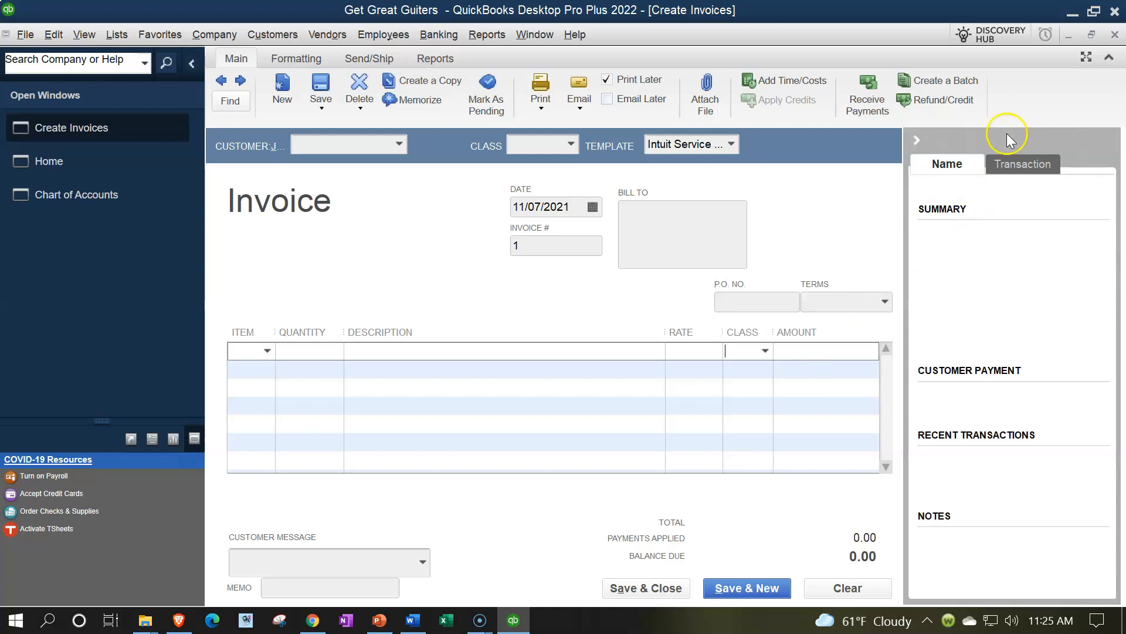
left_click(1114, 36)
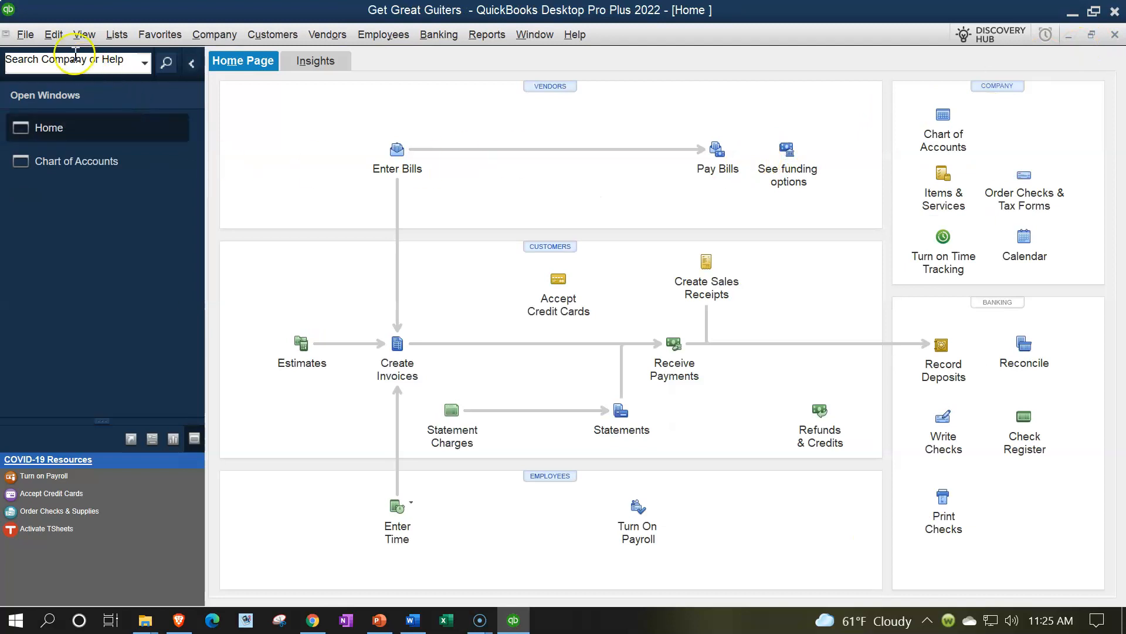
- Turn off class tracking for transactions in the Accounting company preferences, leaving the preferences open
left_click(54, 36)
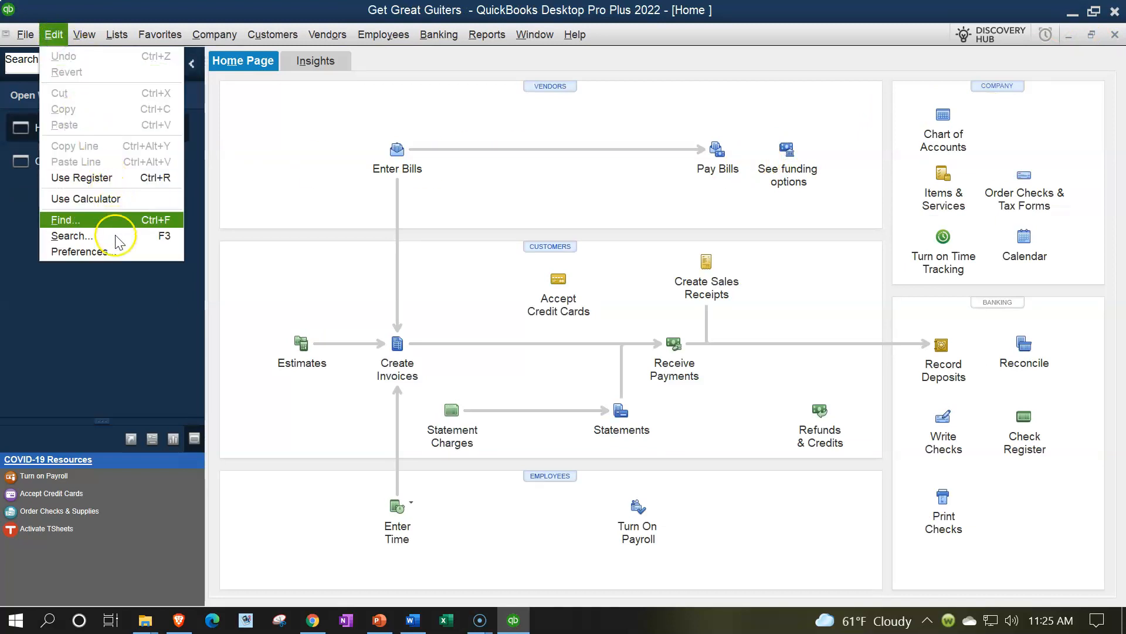
left_click(83, 251)
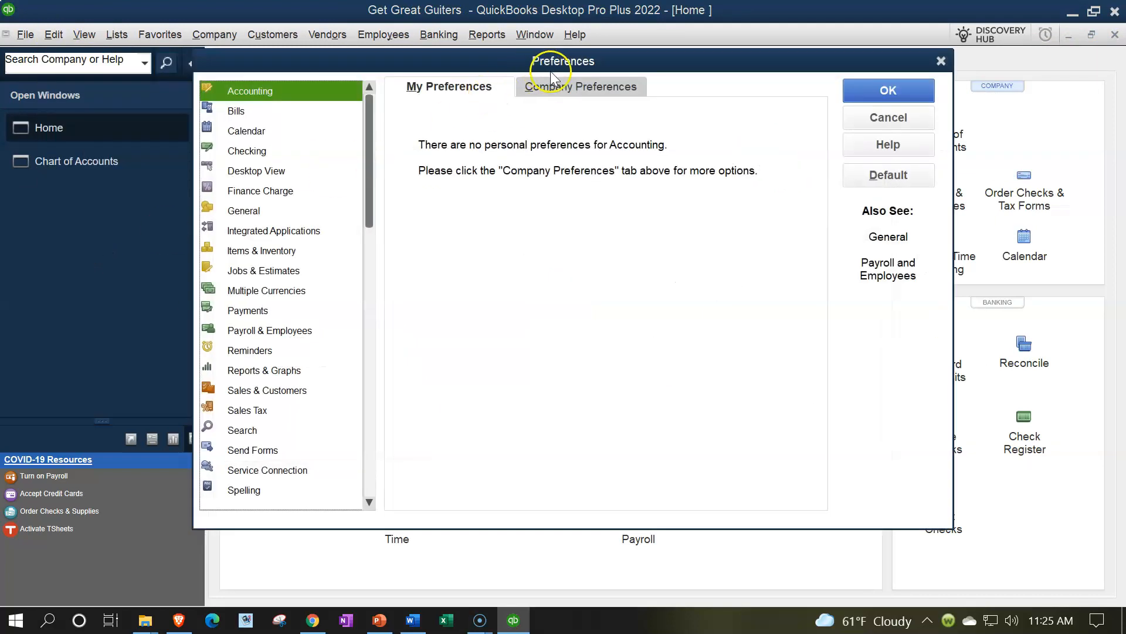
left_click(559, 84)
left_click(410, 202)
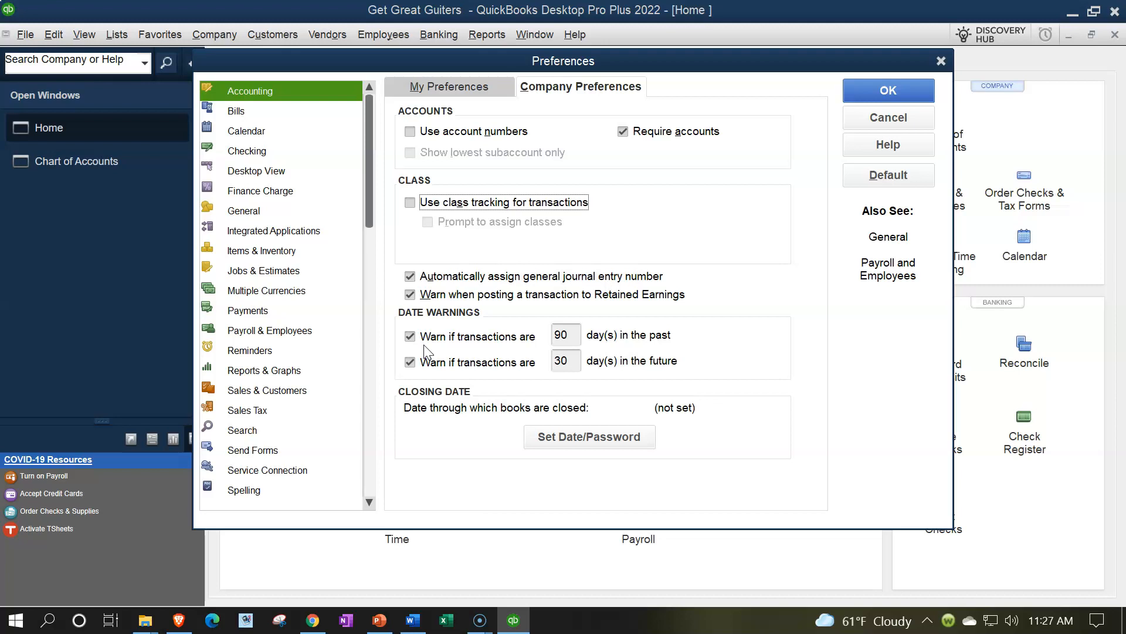
- Disable the date warnings for past and future transactions, and view the closing date and password settings without setting either
left_click(410, 336)
left_click(410, 362)
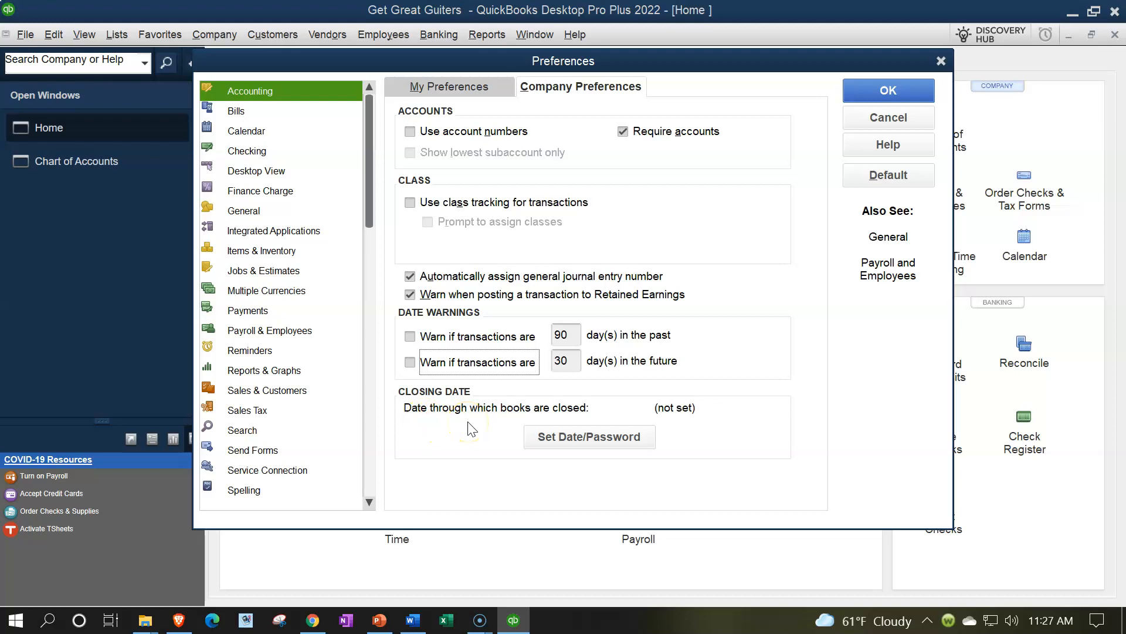
left_click(543, 448)
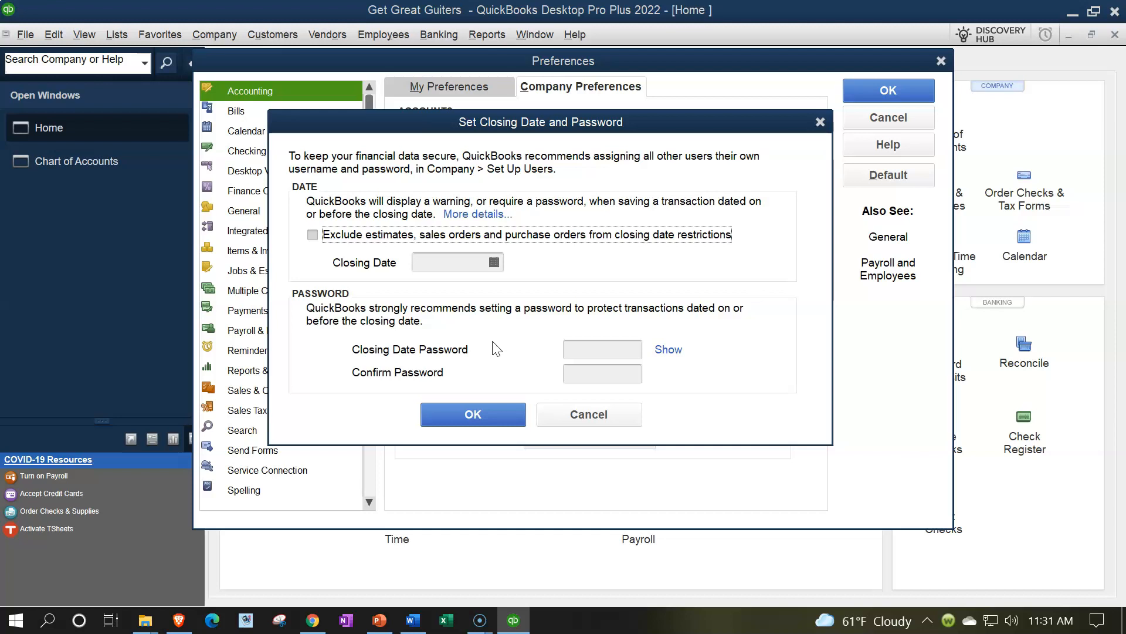
left_click(820, 122)
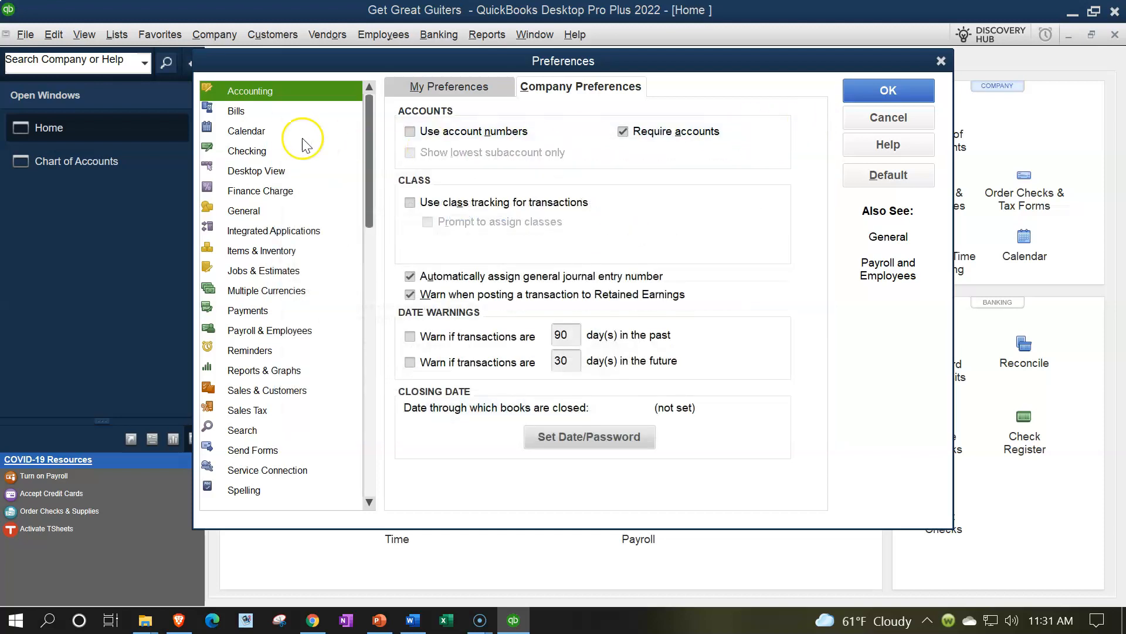